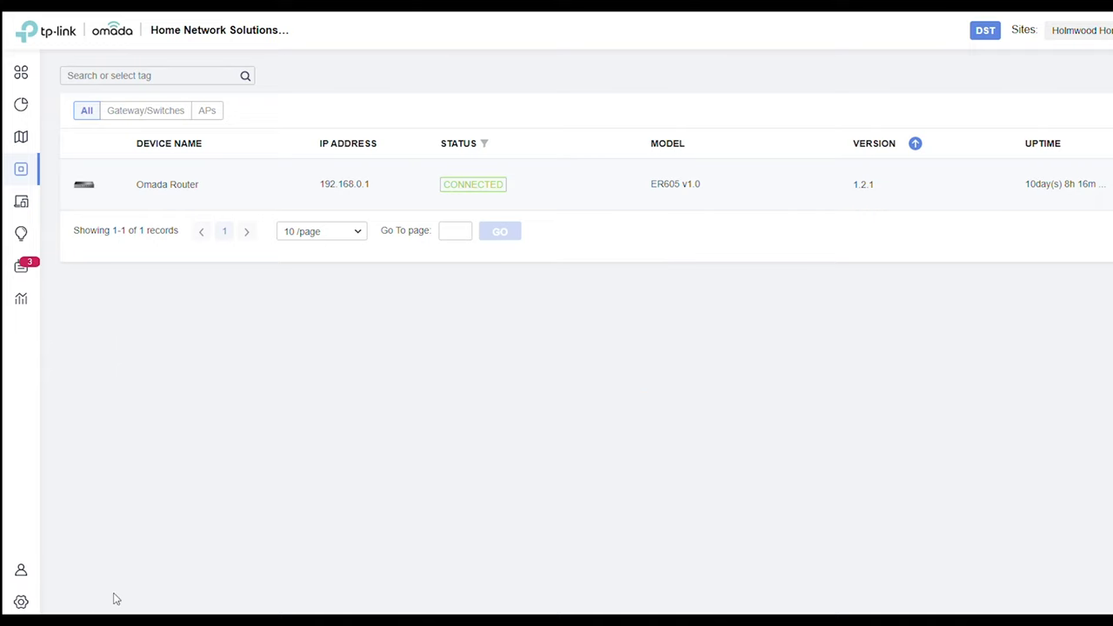
# - Start a new gateway URL filtering rule in the site's network security settings and name it "Youtube blocking"
pyautogui.click(41, 607)
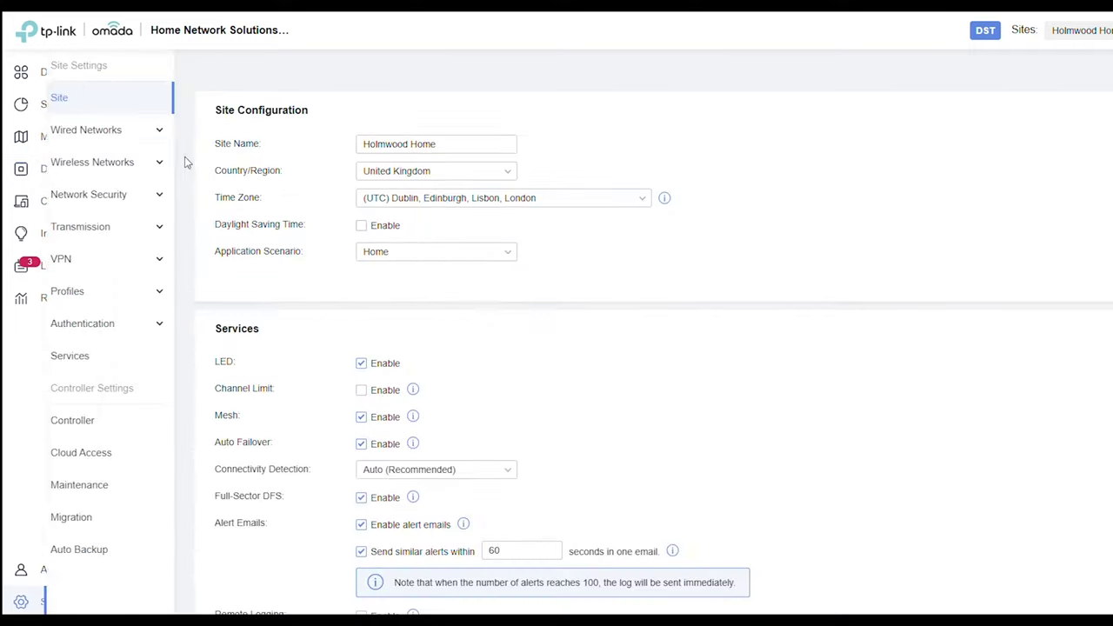
pyautogui.click(121, 195)
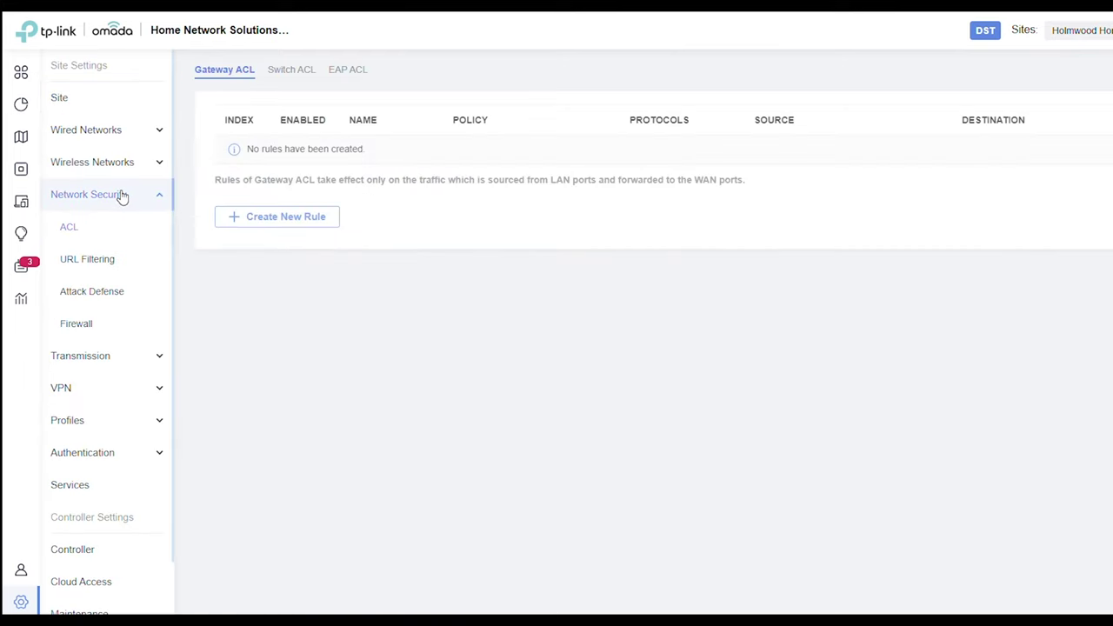
pyautogui.click(110, 269)
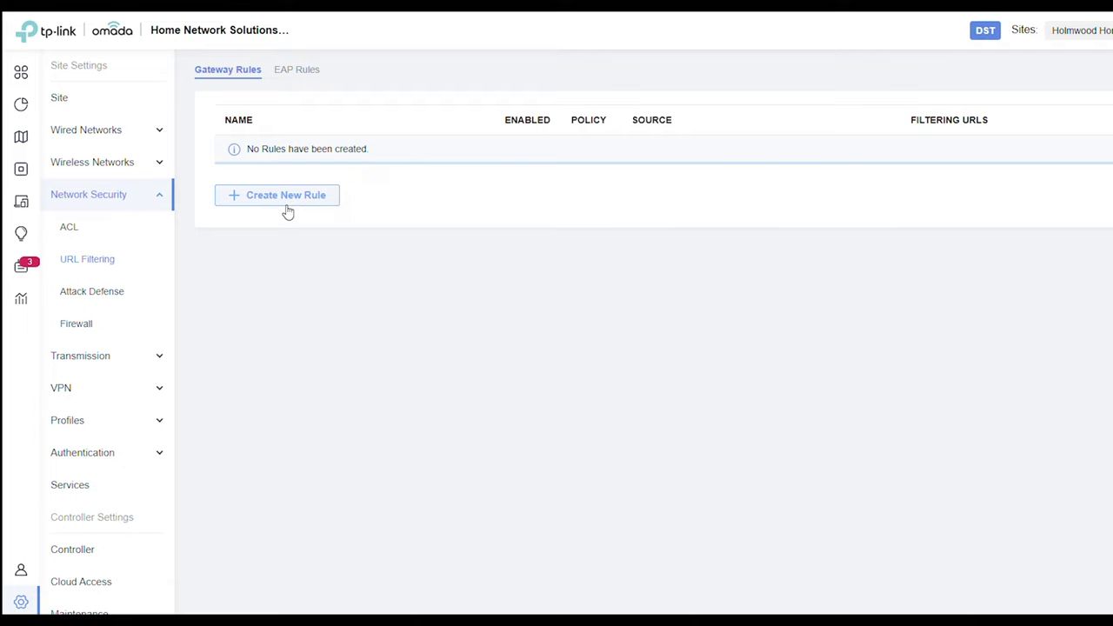
pyautogui.click(254, 198)
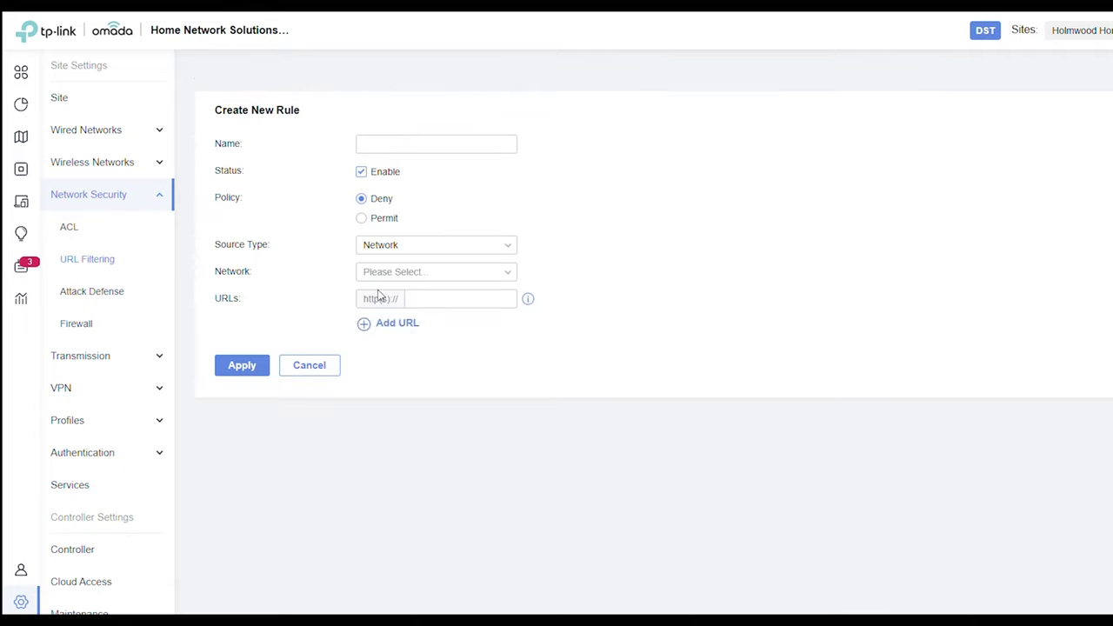
pyautogui.click(398, 149)
pyautogui.write('Youtube blocking')
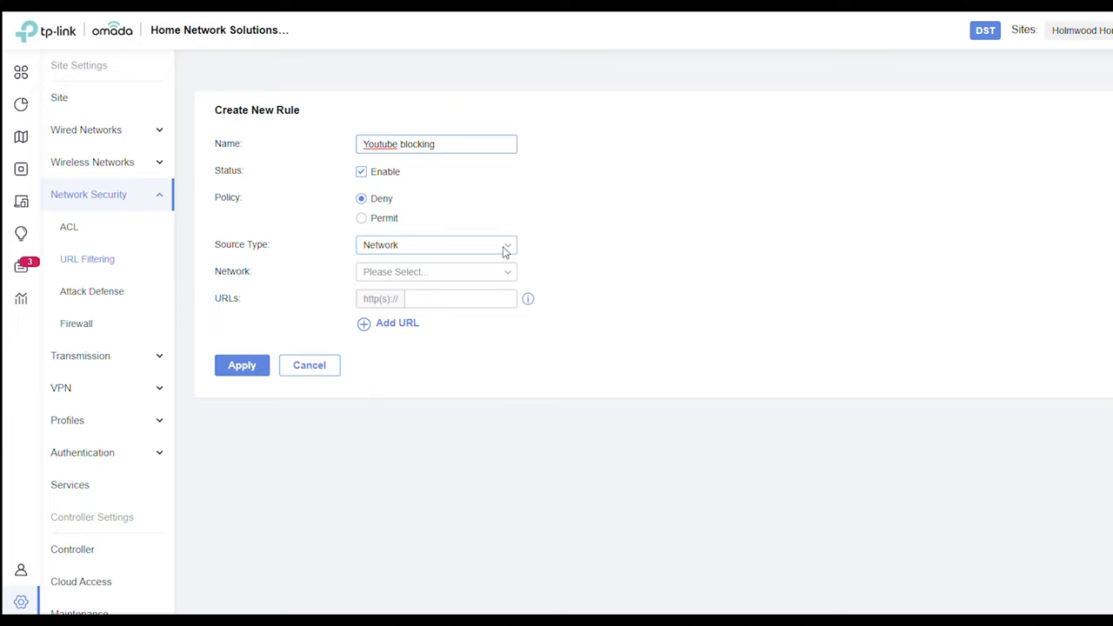
# - Keep Network as the rule's source type and select LAN as the network it applies to
pyautogui.click(505, 249)
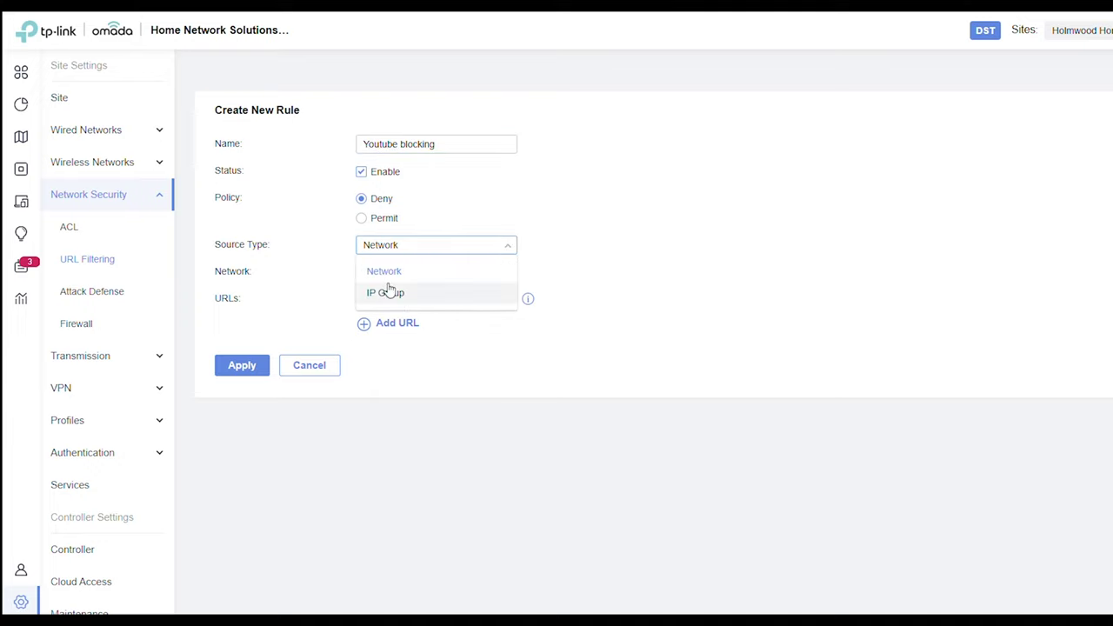
pyautogui.click(509, 247)
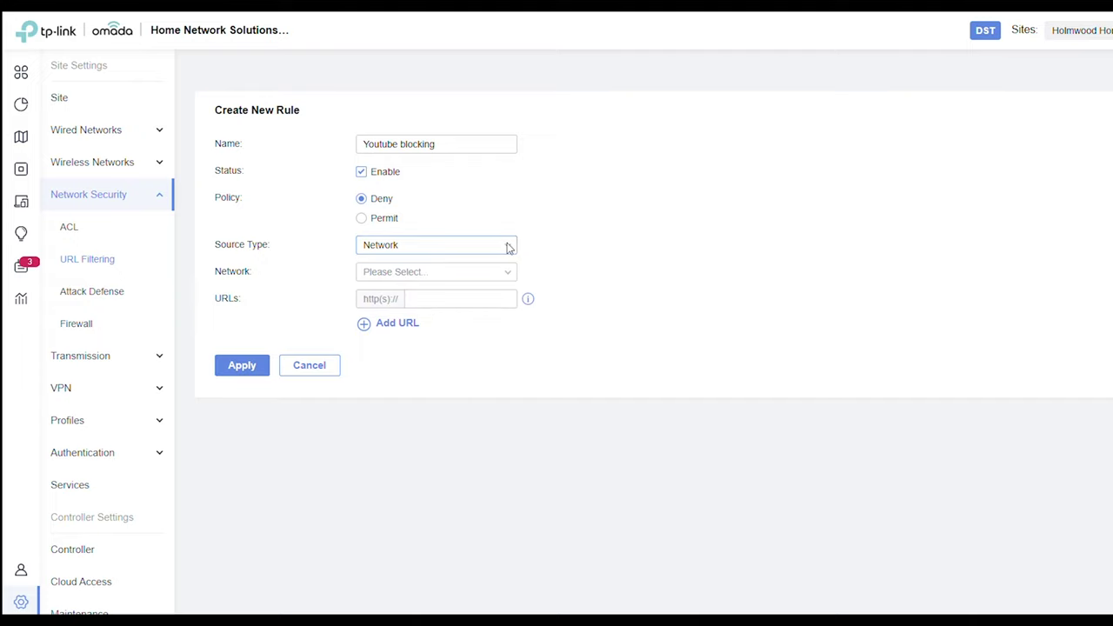
pyautogui.click(445, 273)
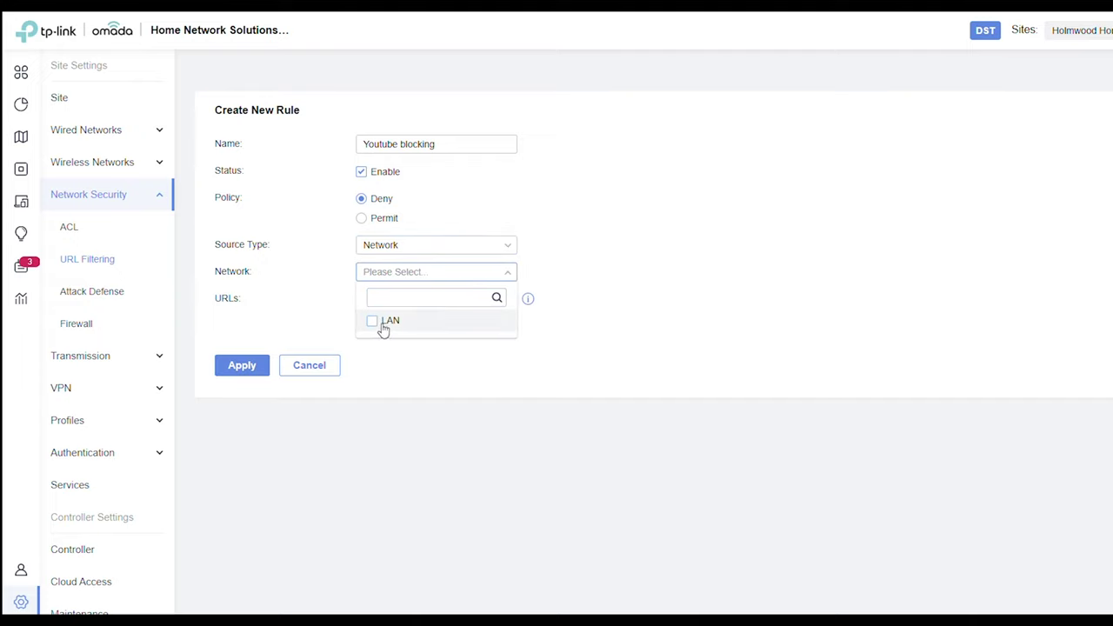
pyautogui.click(385, 323)
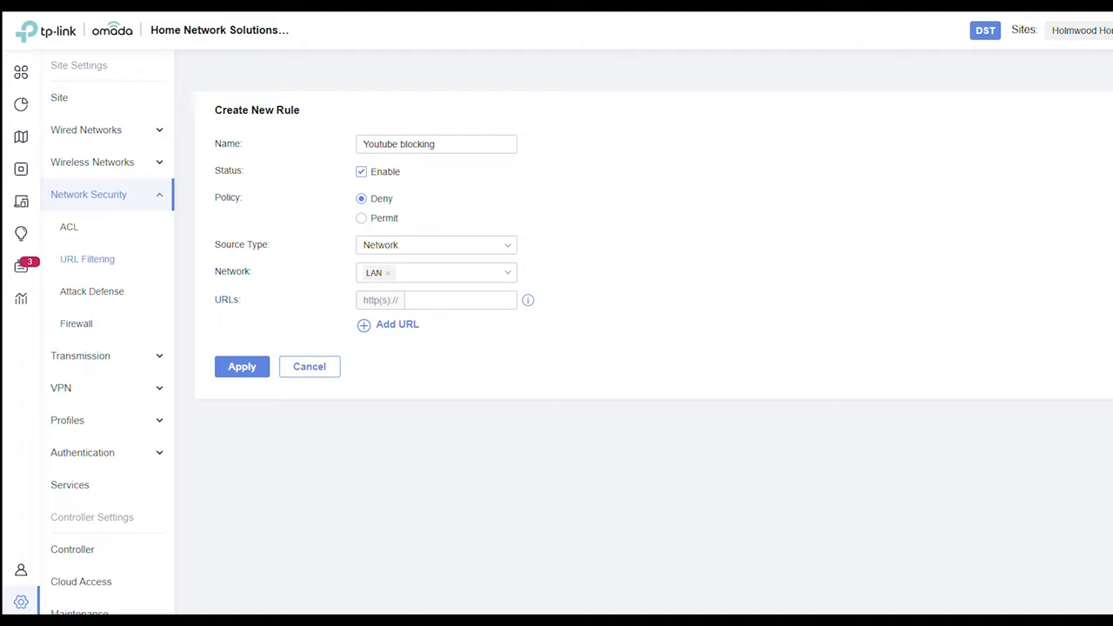
pyautogui.click(435, 302)
pyautogui.write('youtube.com')
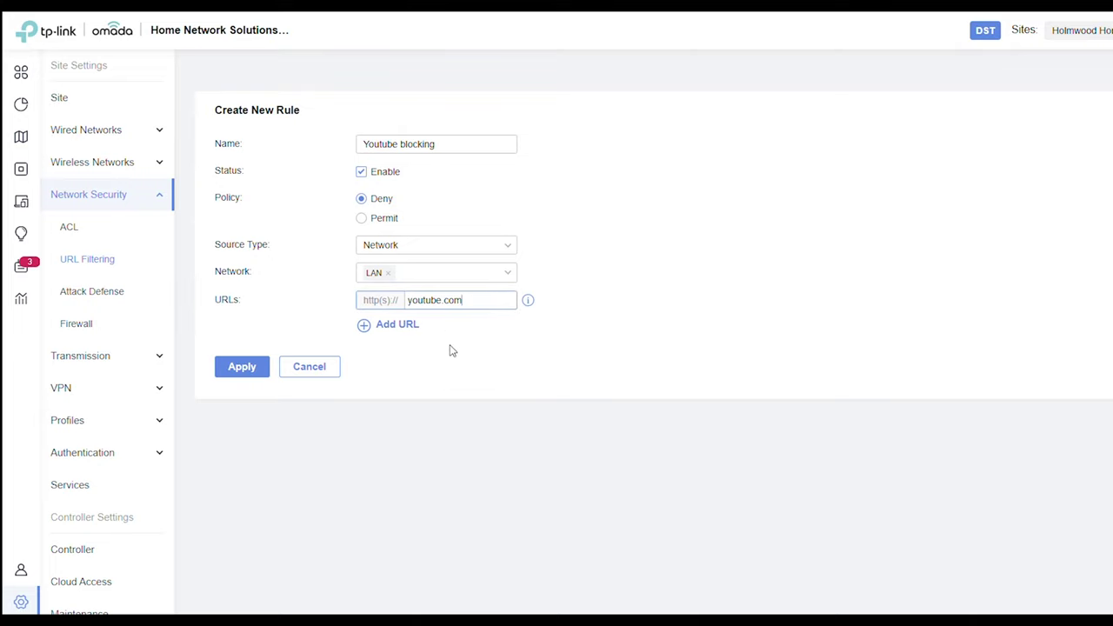
pyautogui.click(403, 331)
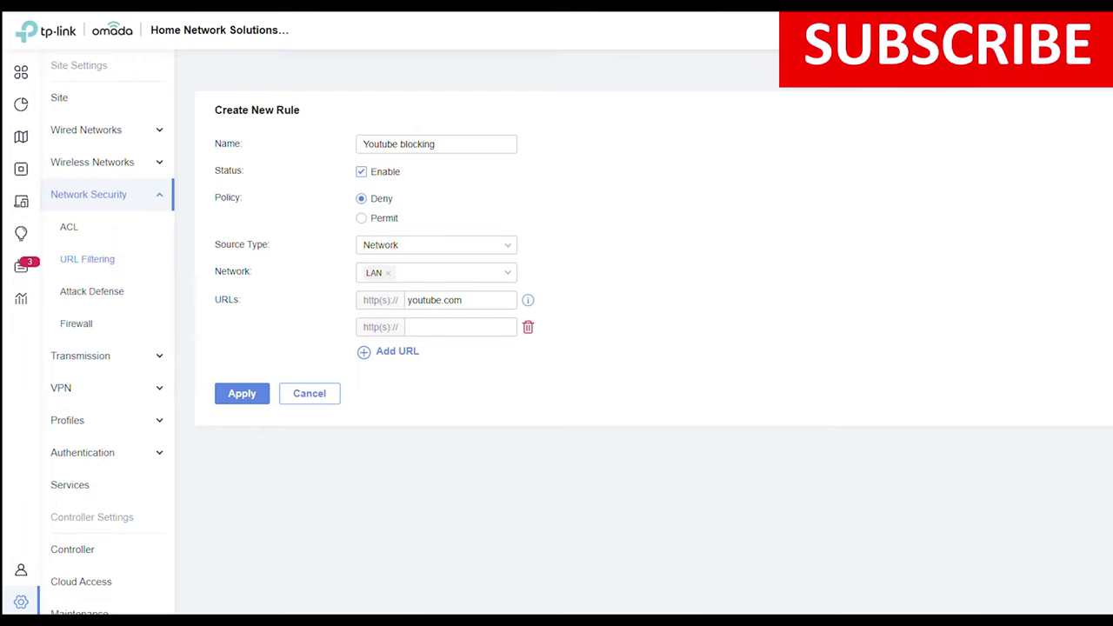
pyautogui.click(428, 327)
pyautogui.write('www.youtube.com')
pyautogui.click(399, 354)
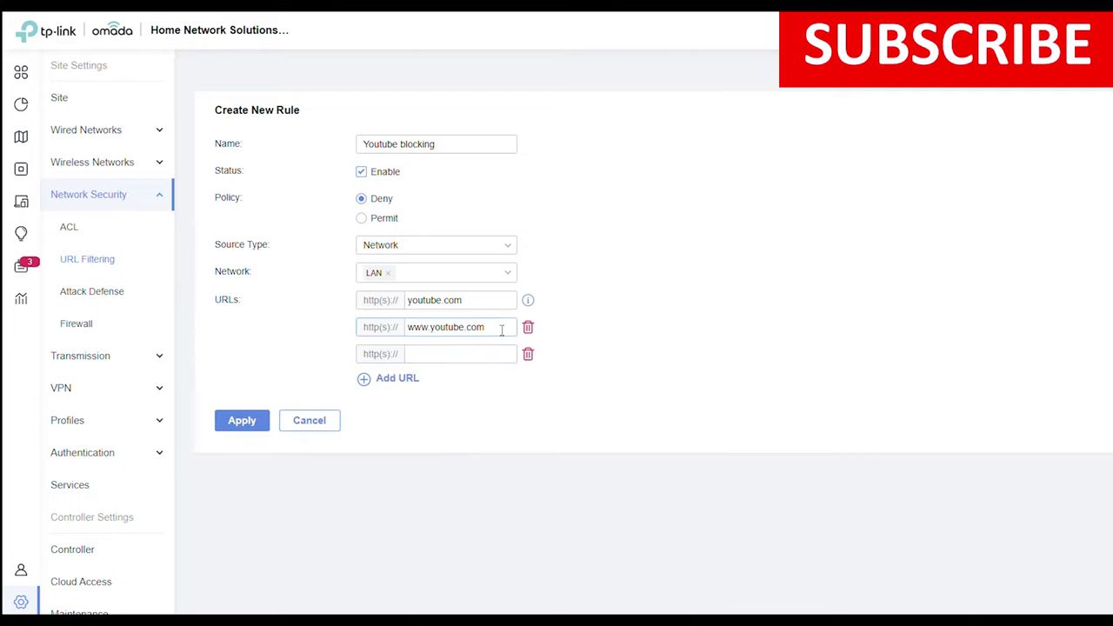
pyautogui.click(437, 355)
pyautogui.write('m.youtube.com')
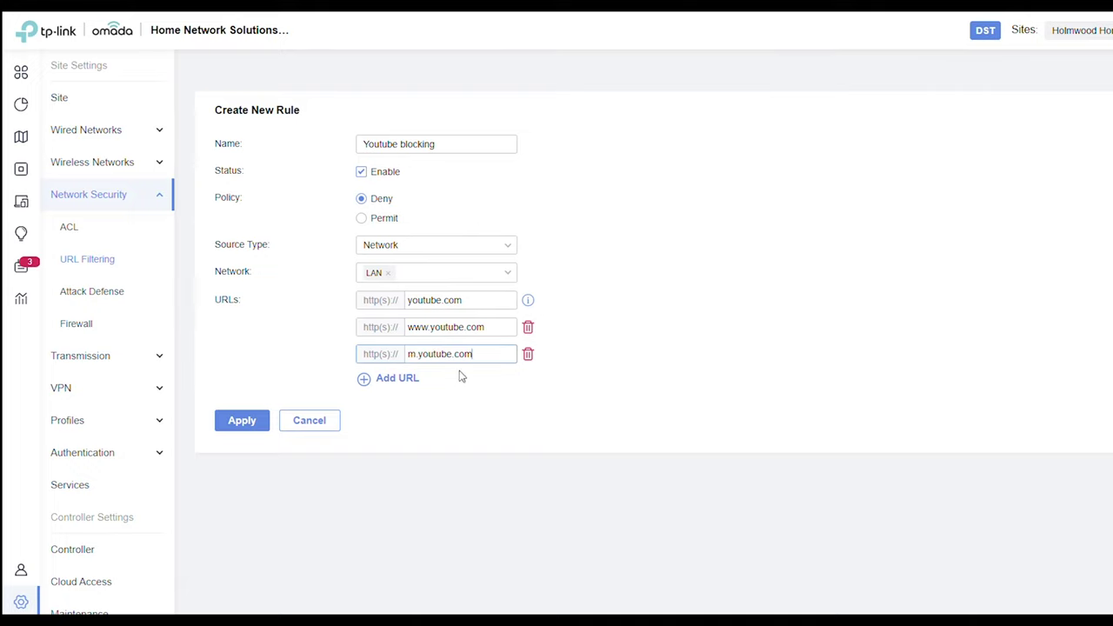
# - Add ytimg.com, s.ytimg.com and ytimg.l.google.com as further URLs in the Youtube blocking rule
pyautogui.click(392, 379)
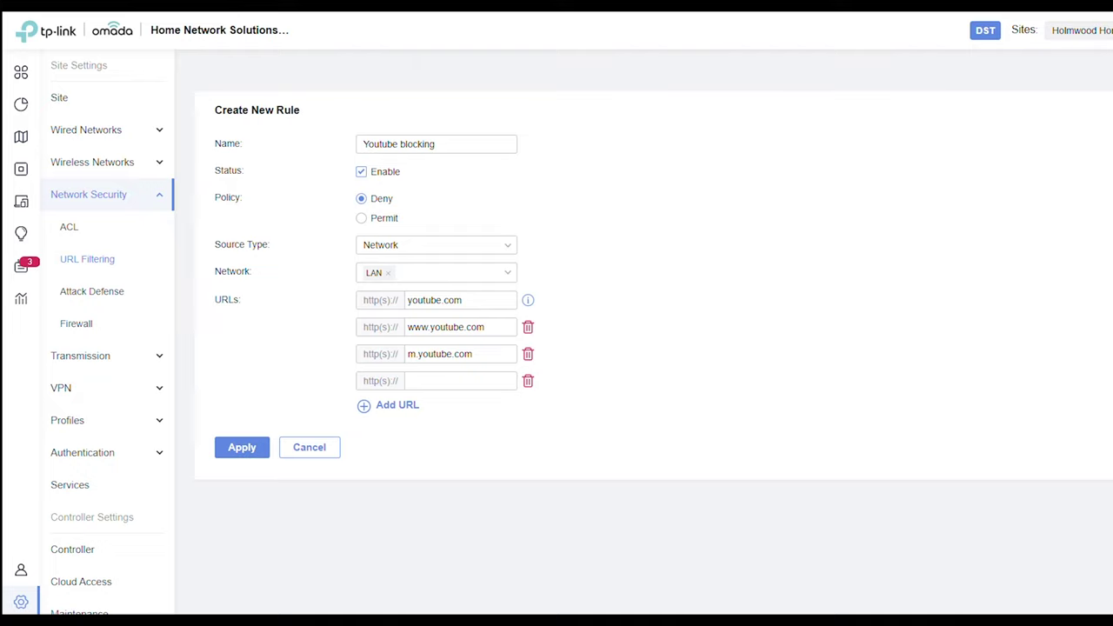
pyautogui.click(407, 380)
pyautogui.write('ytimg.com')
pyautogui.click(409, 405)
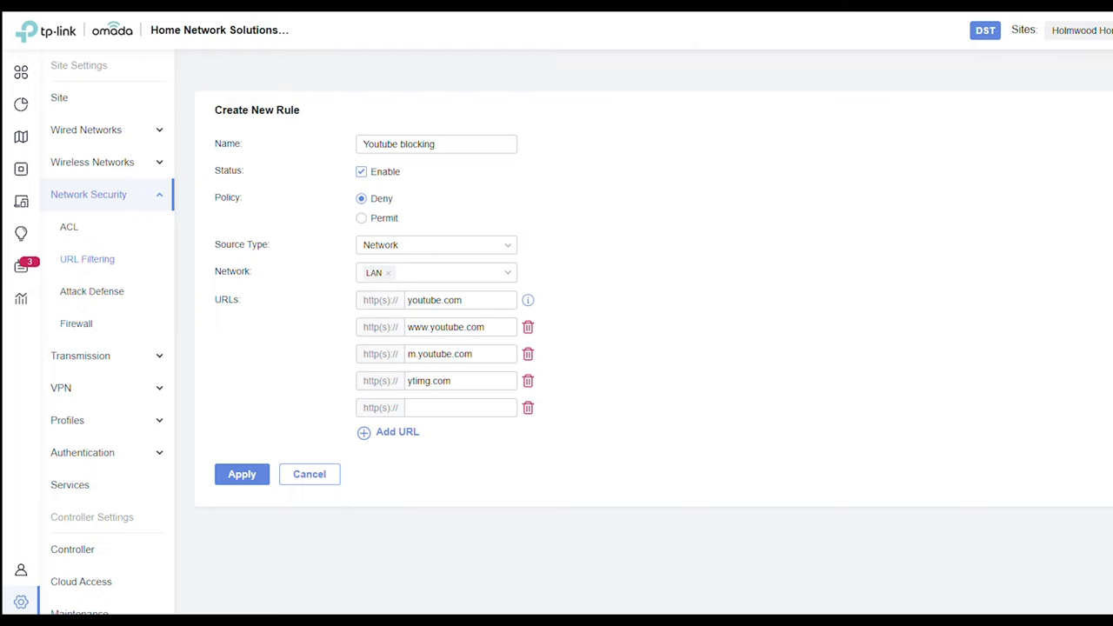
pyautogui.click(491, 413)
pyautogui.write('s.ytimg.com')
pyautogui.click(405, 432)
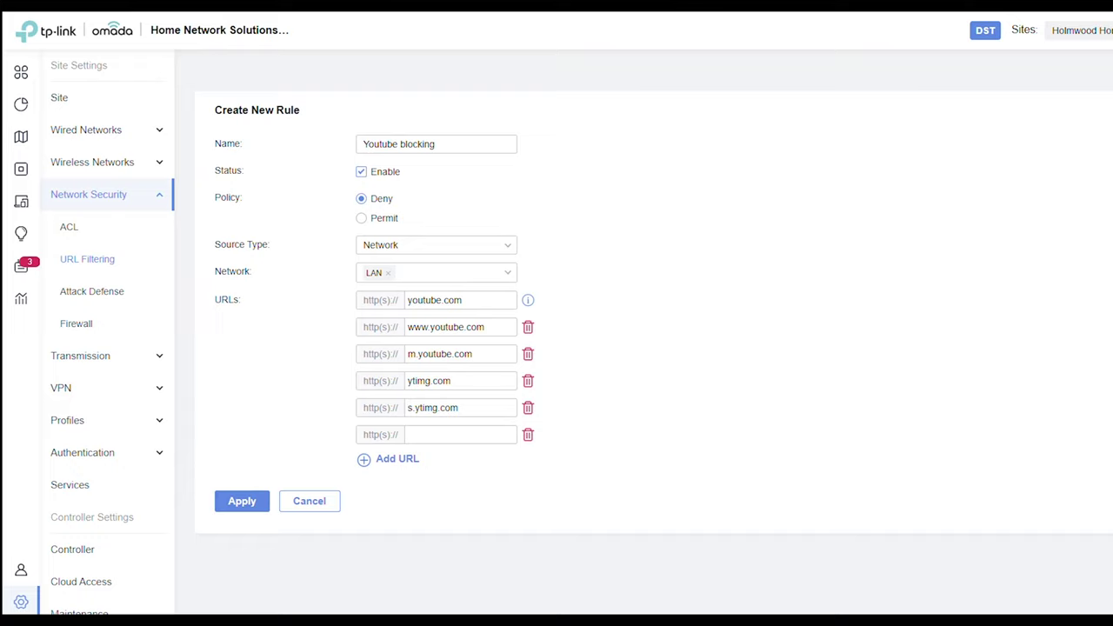
pyautogui.click(461, 441)
pyautogui.write('ytimg.l.google.com')
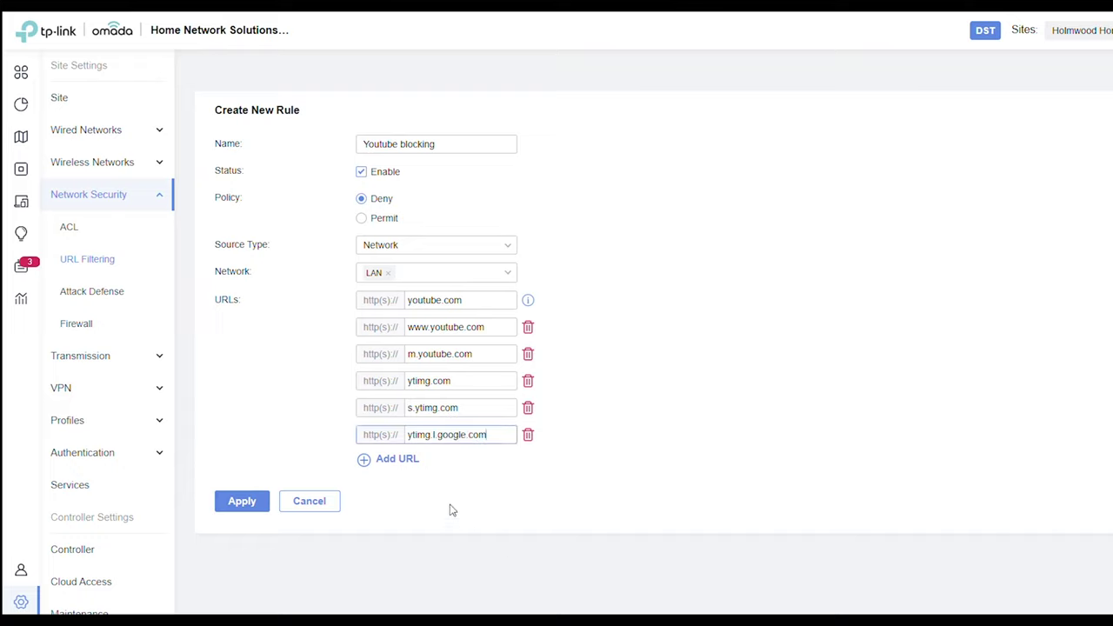
# - Extend the rule's URL list with youtube.l.google.com and i.google.com
pyautogui.click(414, 467)
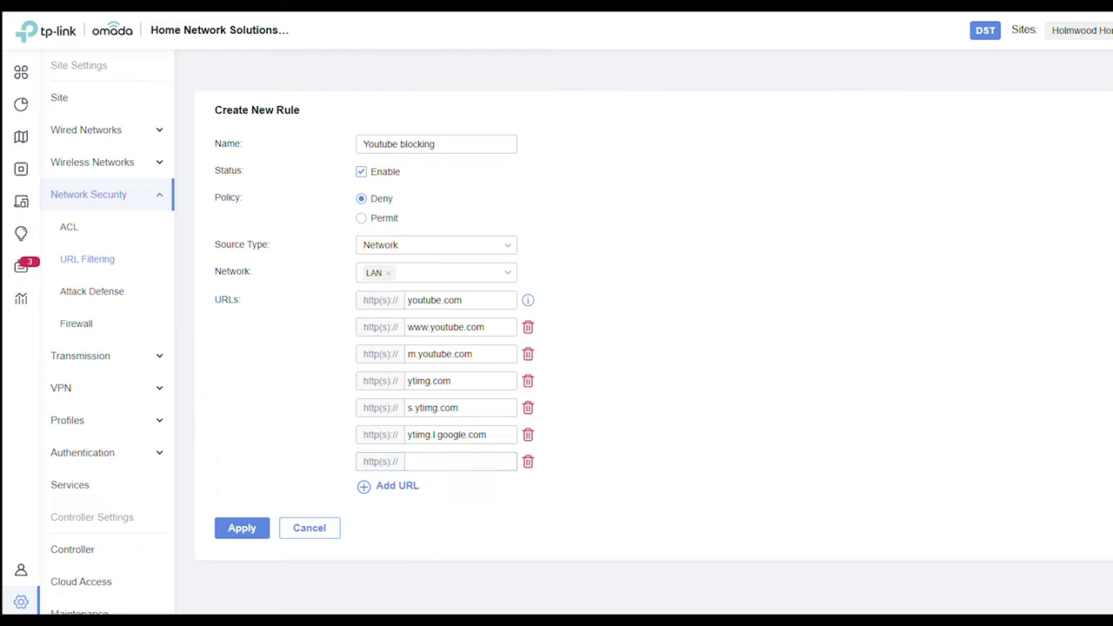
pyautogui.click(414, 467)
pyautogui.write('youtube.l.google.com')
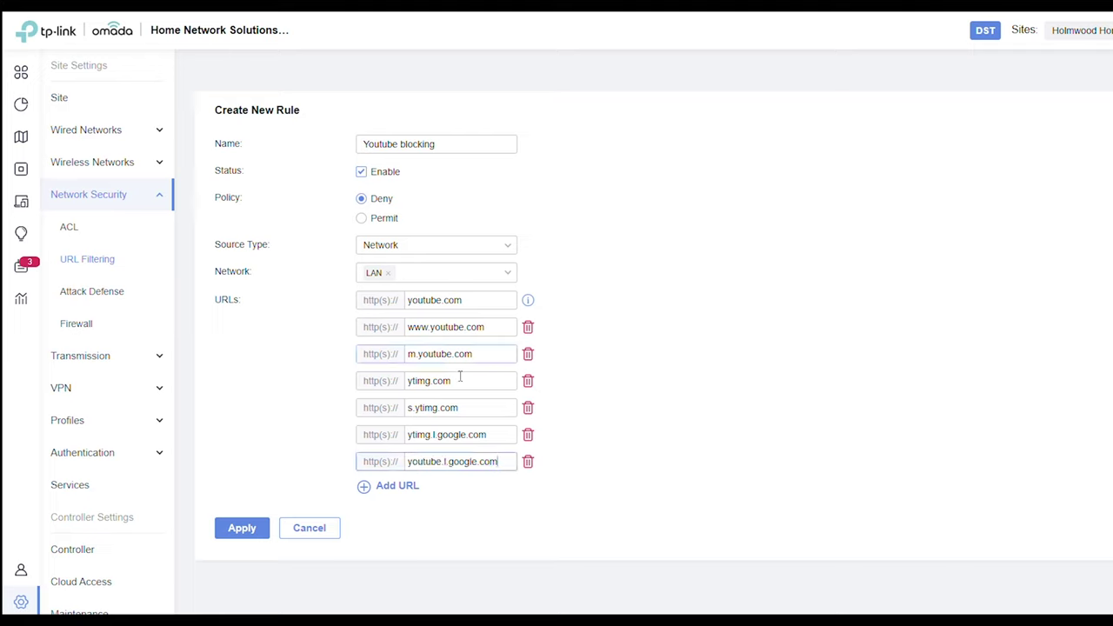
pyautogui.click(397, 485)
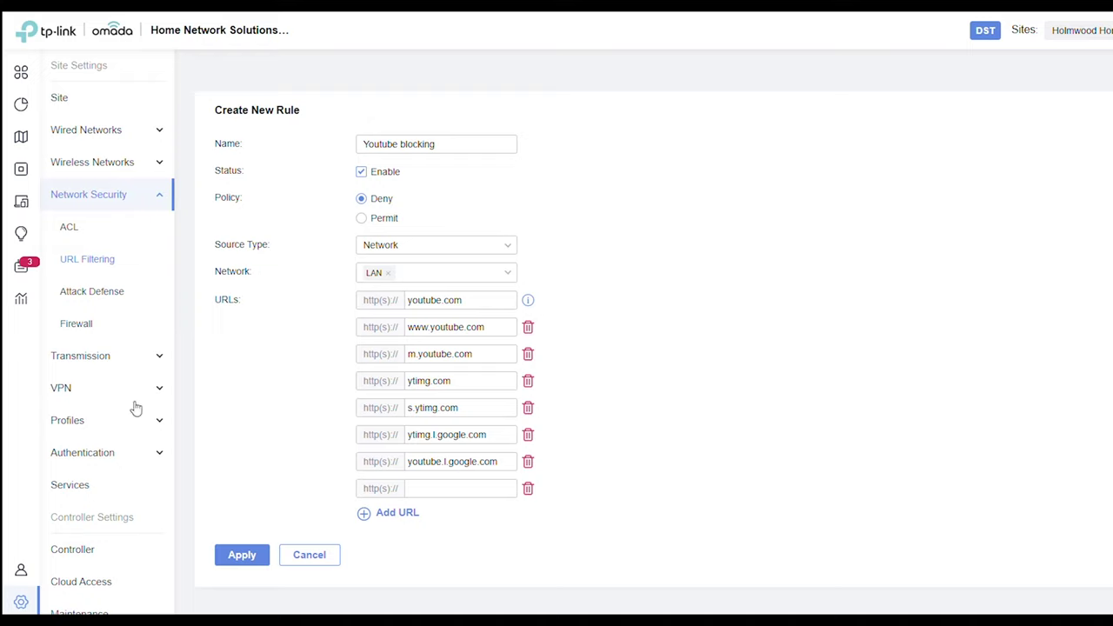
pyautogui.click(487, 487)
pyautogui.write('i.google.com')
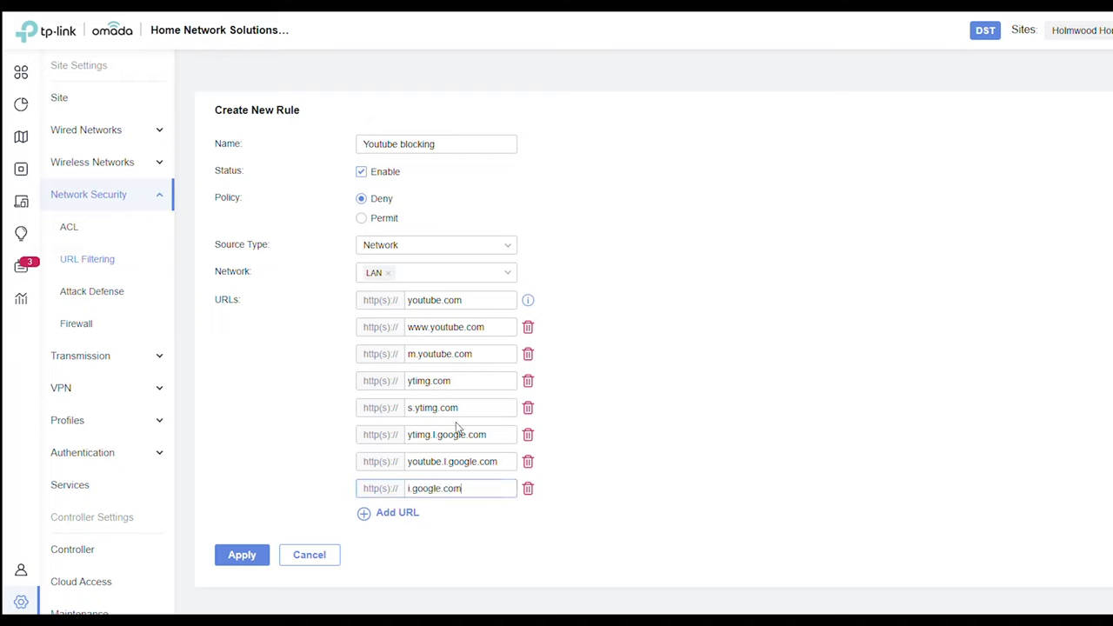
# - Add googlevideo.com and youtu.be as the last URLs and apply the Youtube blocking rule
pyautogui.click(365, 513)
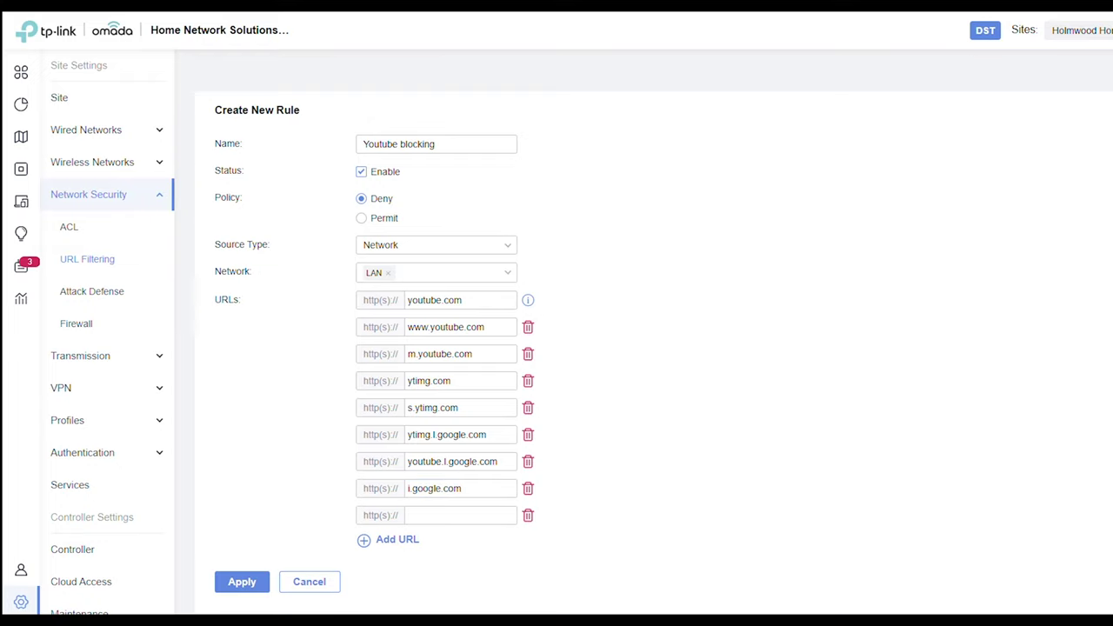
pyautogui.click(474, 520)
pyautogui.write('googlevideo.com')
pyautogui.click(396, 539)
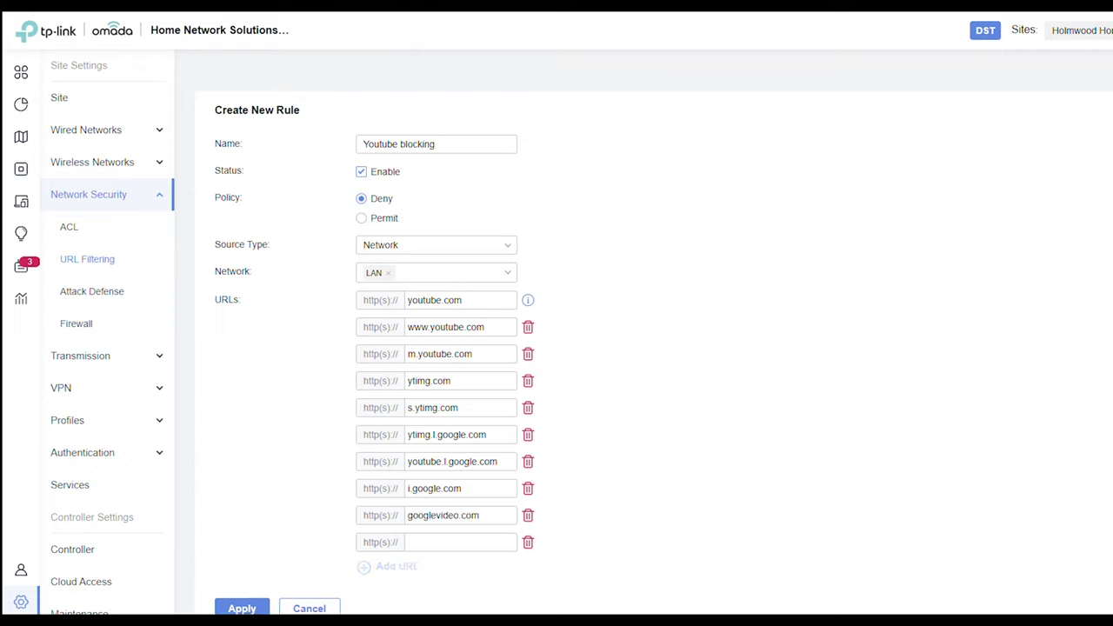
pyautogui.click(453, 543)
pyautogui.write('youtu.be')
pyautogui.click(263, 608)
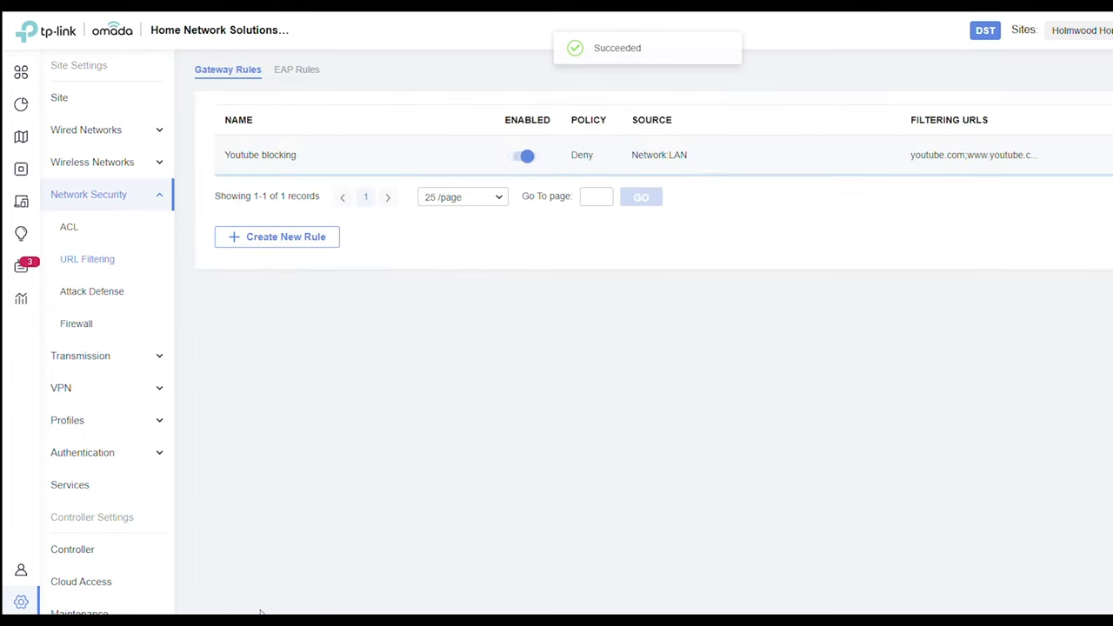
# - Start a second gateway URL filtering rule and name it "Youtube block continued"
pyautogui.click(298, 235)
pyautogui.write('Y')
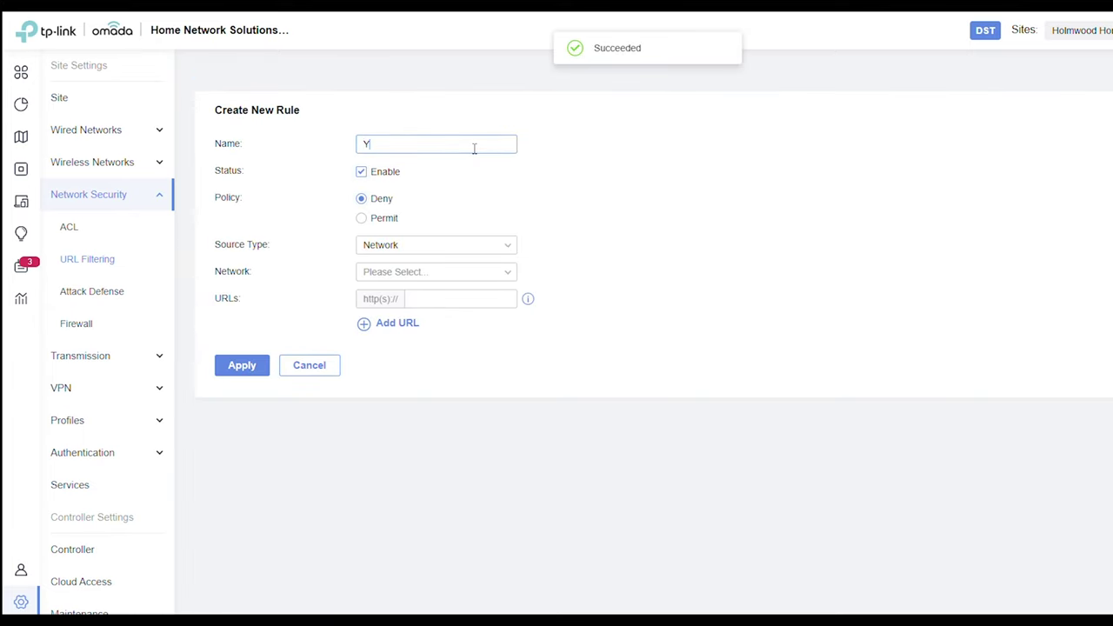
pyautogui.write('outubebl')
pyautogui.press('BackSpace')
pyautogui.press('BackSpace')
pyautogui.write('blo')
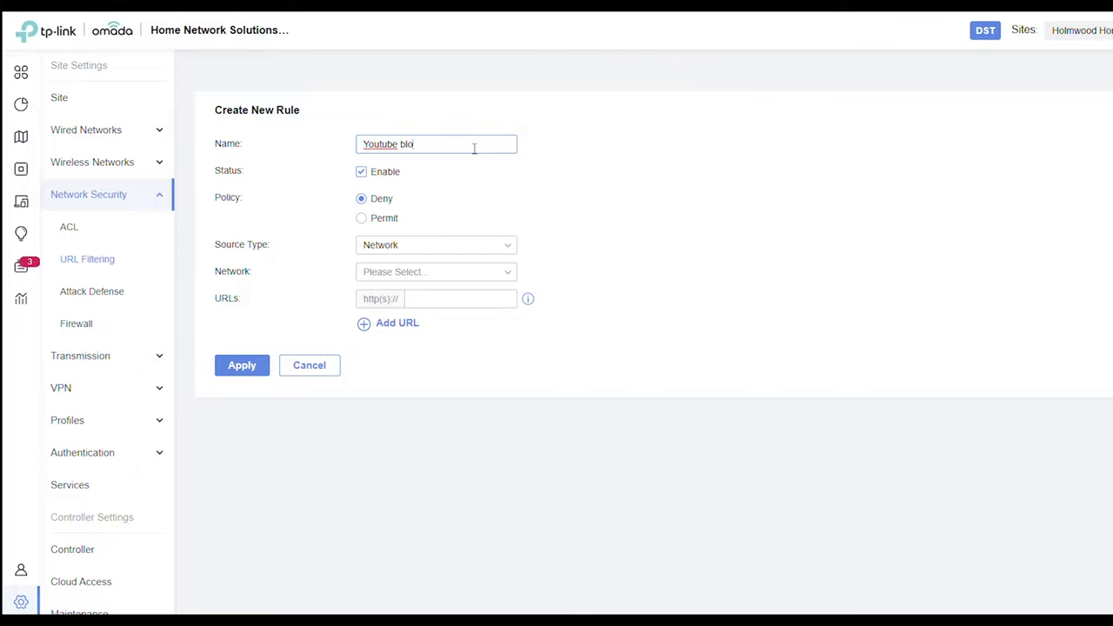
pyautogui.write('ck continued')
# - Select LAN as the second rule's network, enter yt.be as its URL and apply the rule
pyautogui.click(372, 275)
pyautogui.click(376, 318)
pyautogui.click(376, 309)
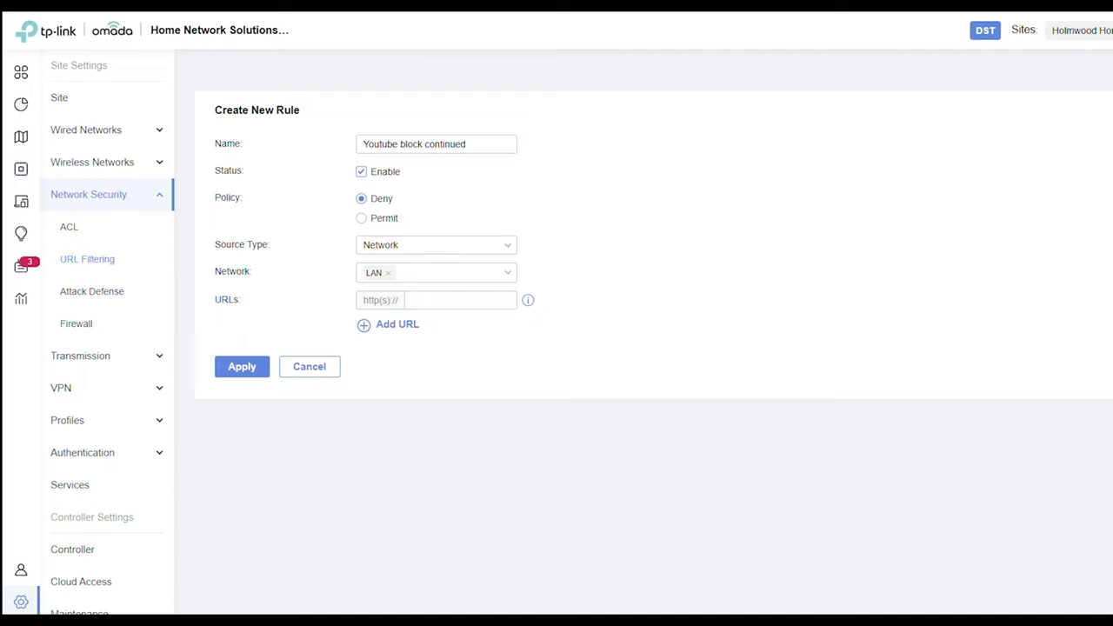
pyautogui.click(440, 304)
pyautogui.write('yt.be')
pyautogui.click(245, 366)
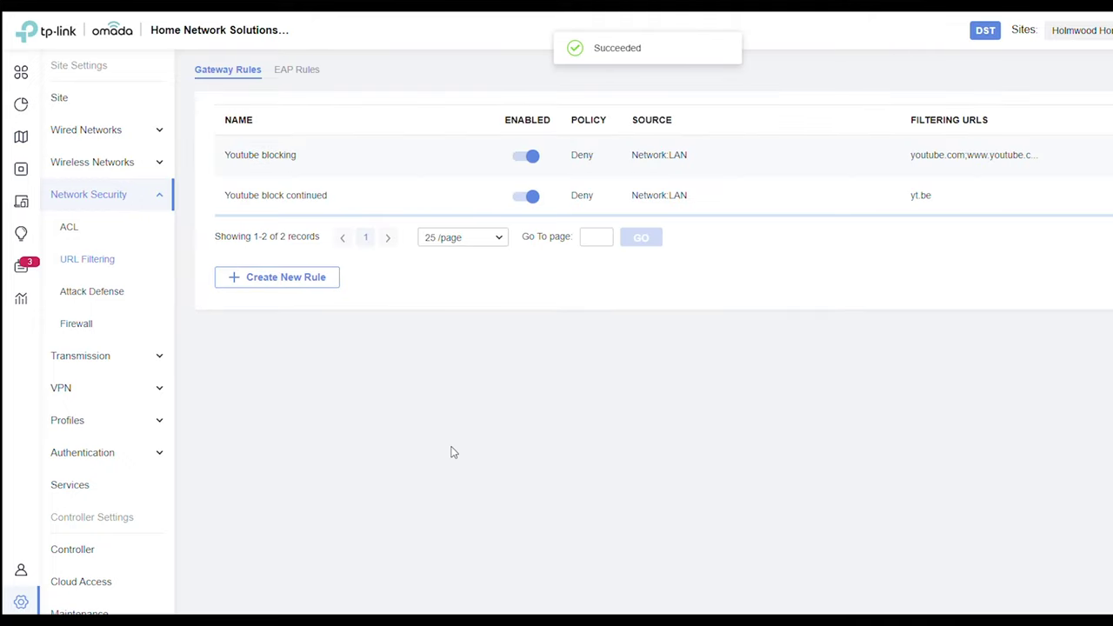